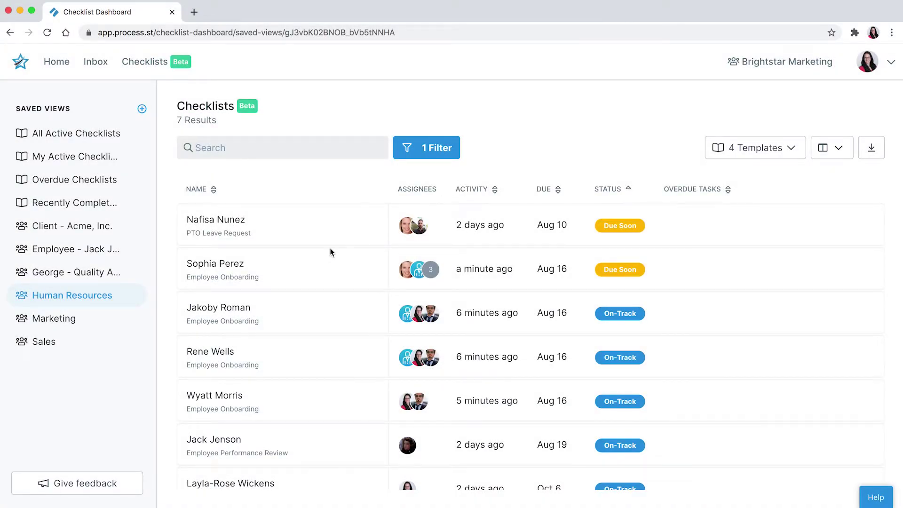
pyautogui.click(242, 264)
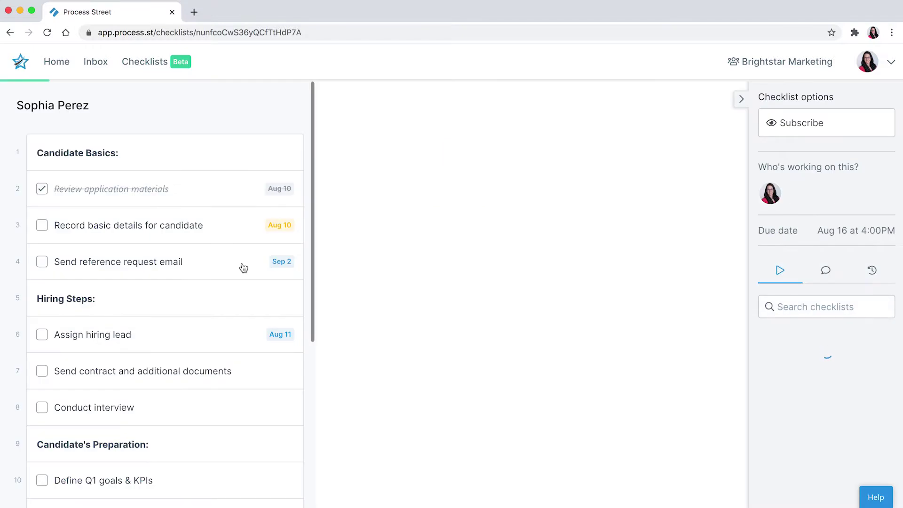
pyautogui.scroll(-3, 323, 263)
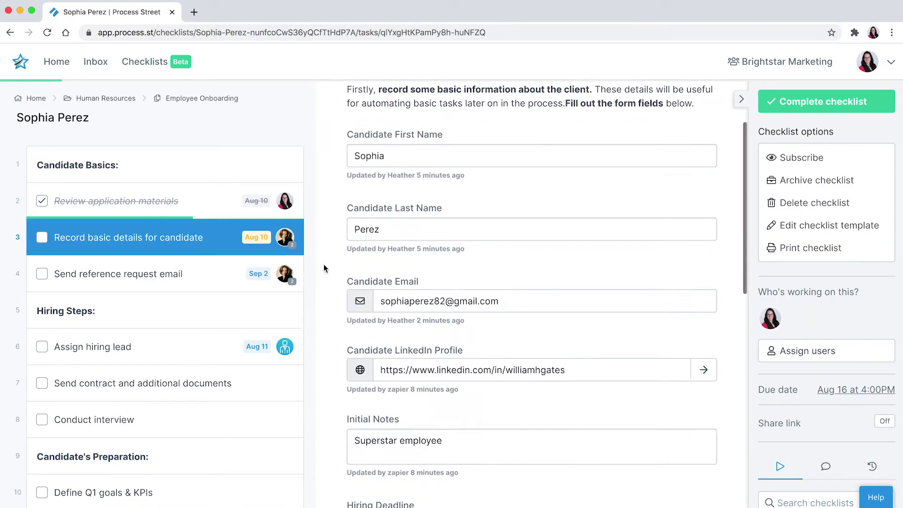
pyautogui.scroll(-3, 324, 263)
pyautogui.scroll(-2, 323, 264)
pyautogui.scroll(-1, 323, 264)
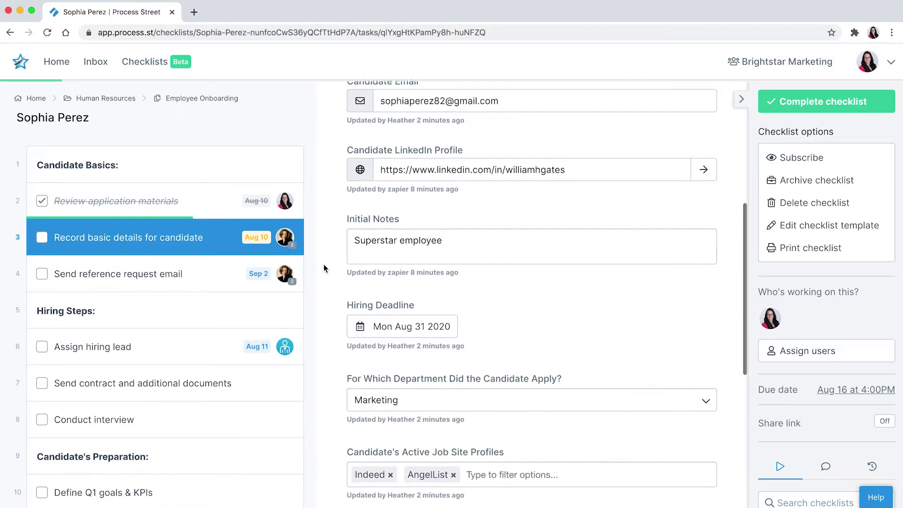
pyautogui.scroll(-3, 323, 263)
pyautogui.scroll(-2, 324, 264)
pyautogui.scroll(-2, 324, 264)
pyautogui.scroll(-2, 323, 264)
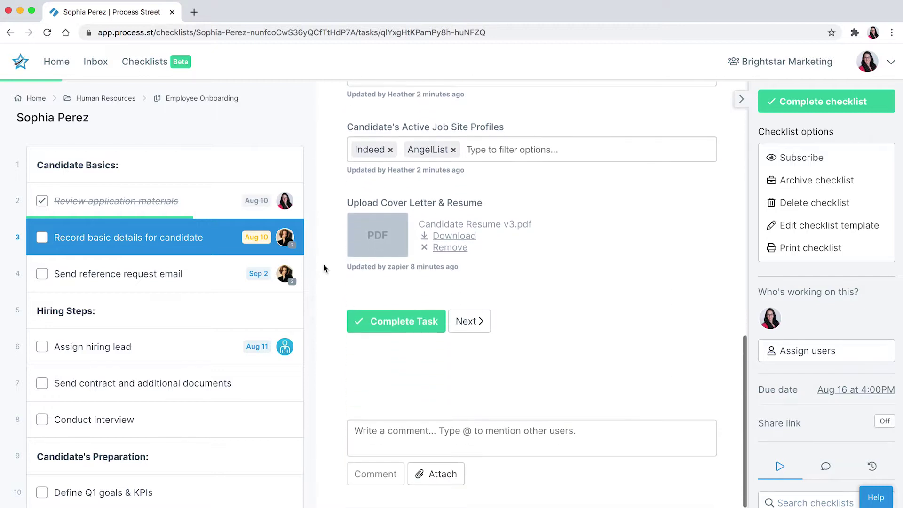
pyautogui.click(379, 431)
pyautogui.write("Hey @Dana let's hold on this one until the **first of the month** thanks! :)")
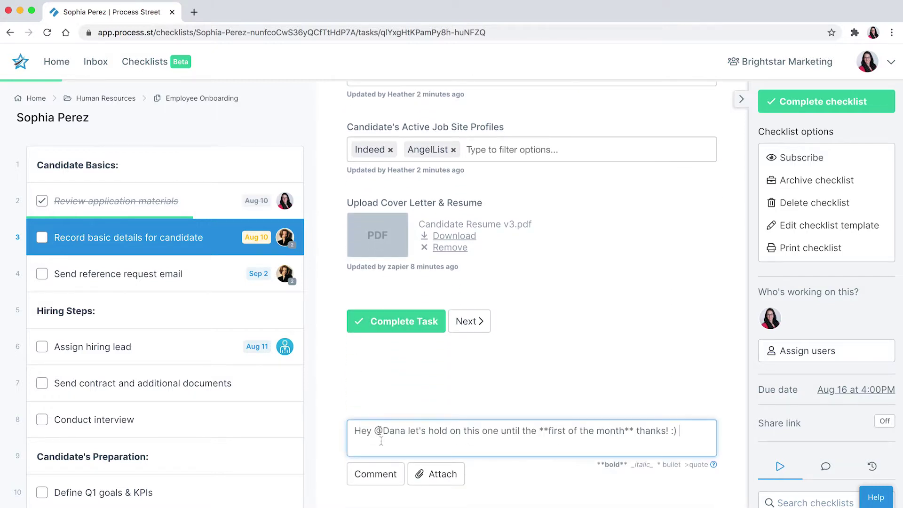
pyautogui.click(385, 475)
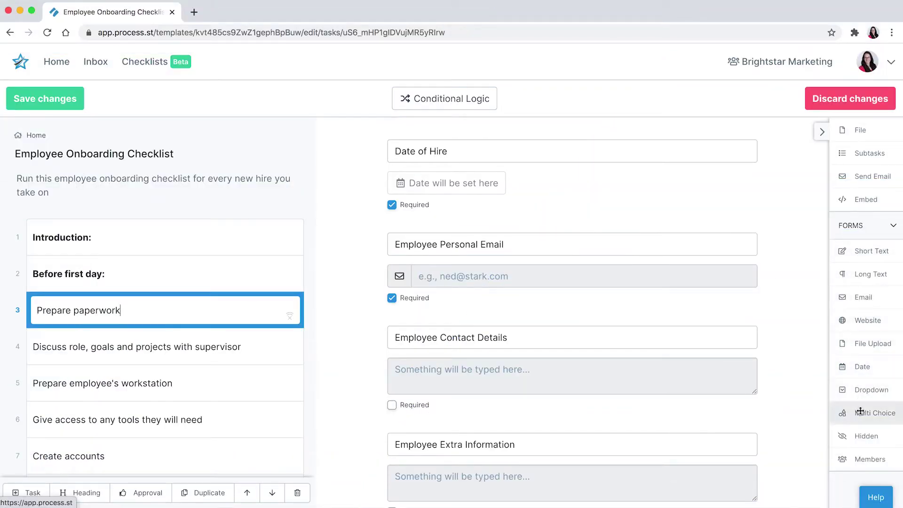
# Step: Add a Multi Choice field, highlight the hiring-cost paragraph in salmon, and caption the image
pyautogui.moveTo(860, 411)
pyautogui.mouseDown()
pyautogui.moveTo(780, 412)
pyautogui.moveTo(779, 470)
pyautogui.mouseUp()
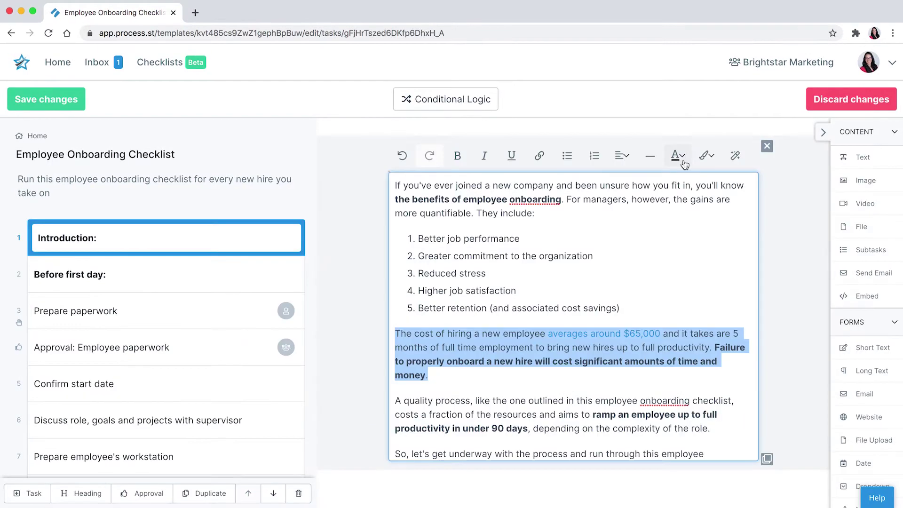
pyautogui.click(683, 161)
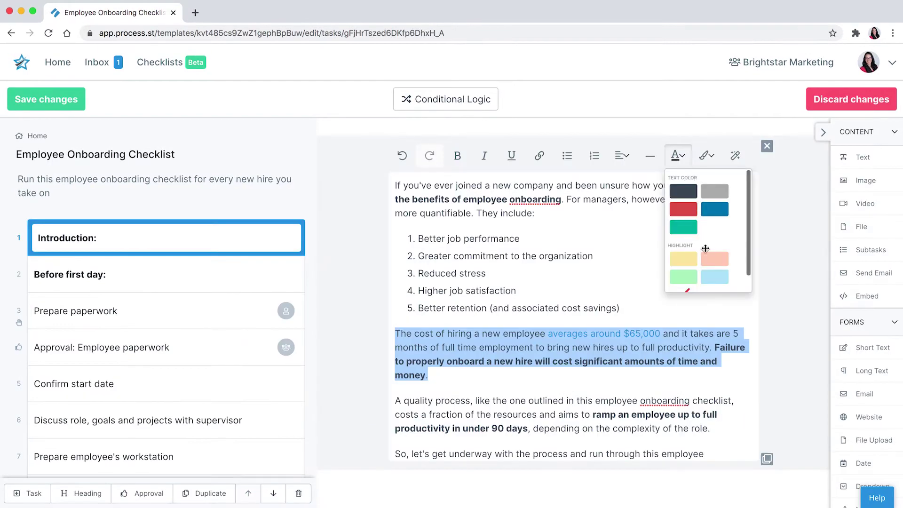
pyautogui.click(712, 259)
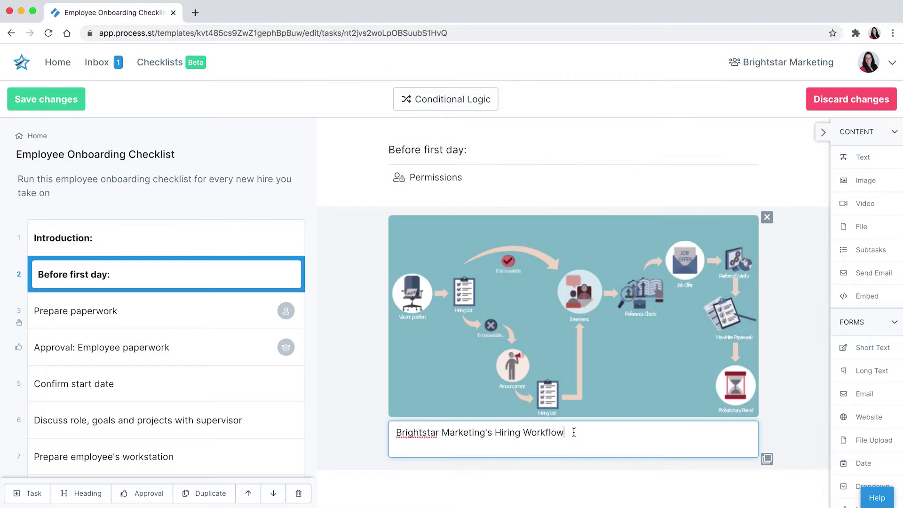
pyautogui.write('de Sim')
pyautogui.write('ple')
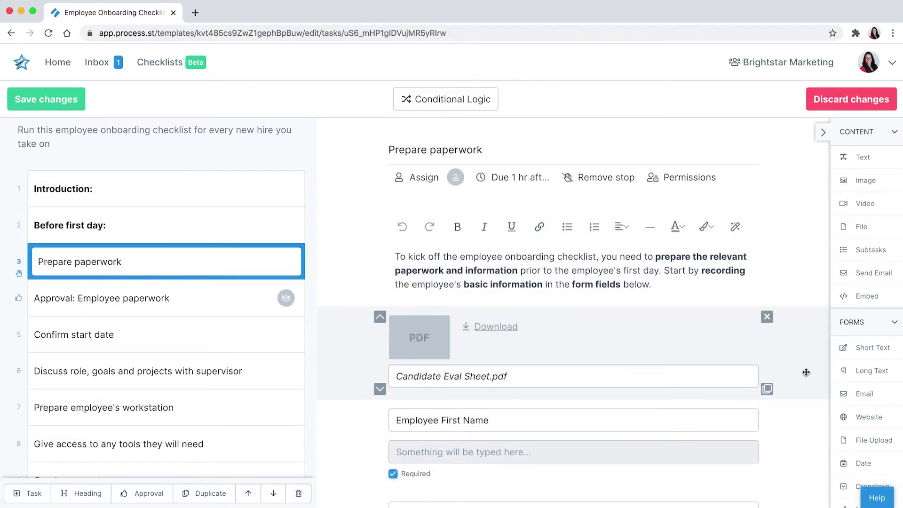
pyautogui.write('i')
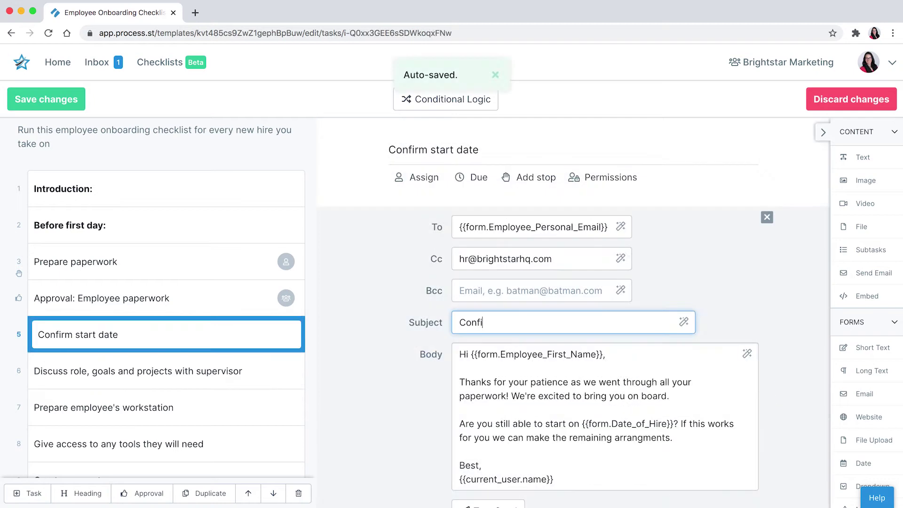
pyautogui.write('rmin')
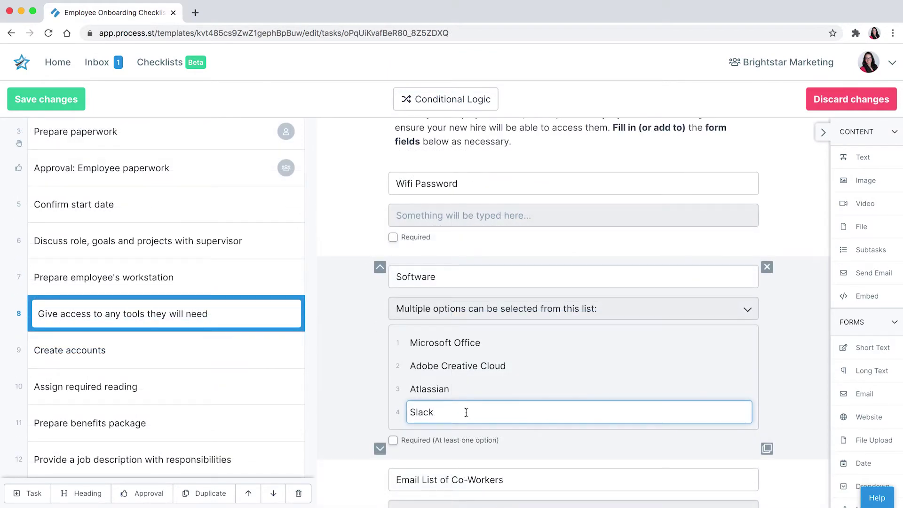
# Step: Add a Google Suite option to the Software list
pyautogui.press('Return')
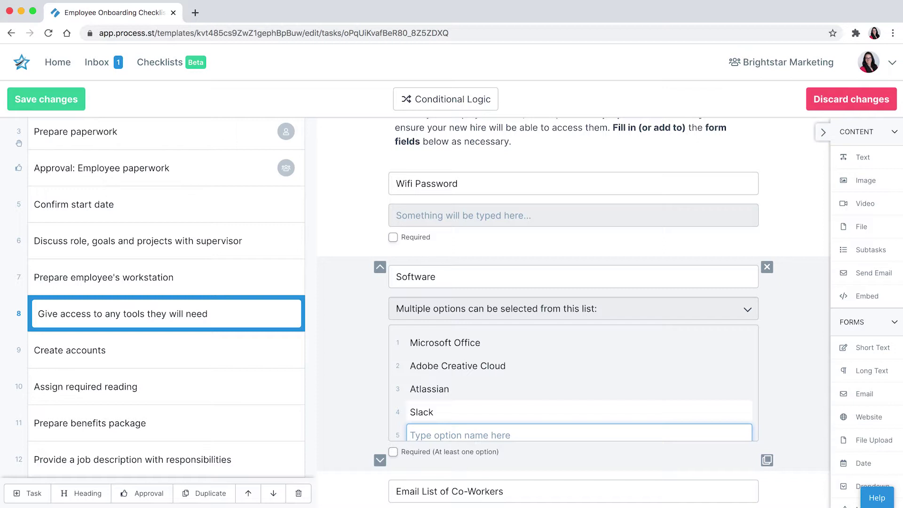
pyautogui.write('Goo')
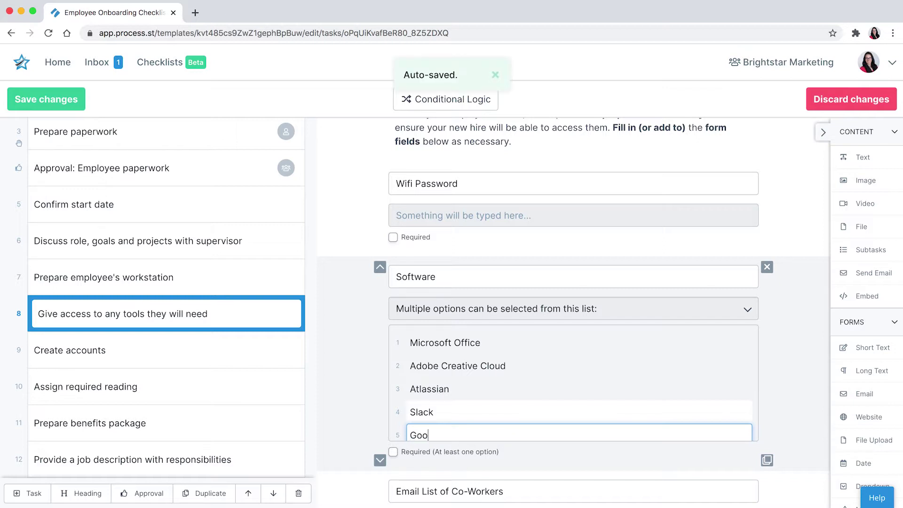
pyautogui.write('Suite')
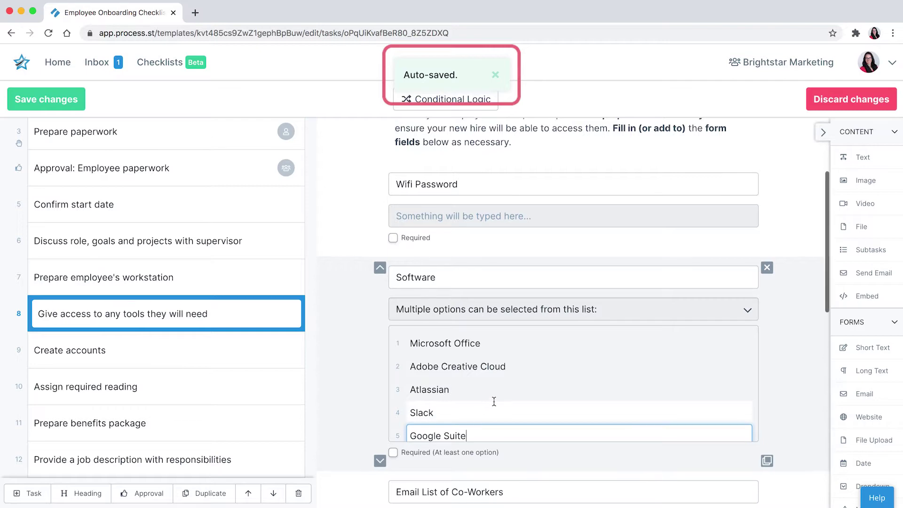
pyautogui.scroll(-1, 494, 400)
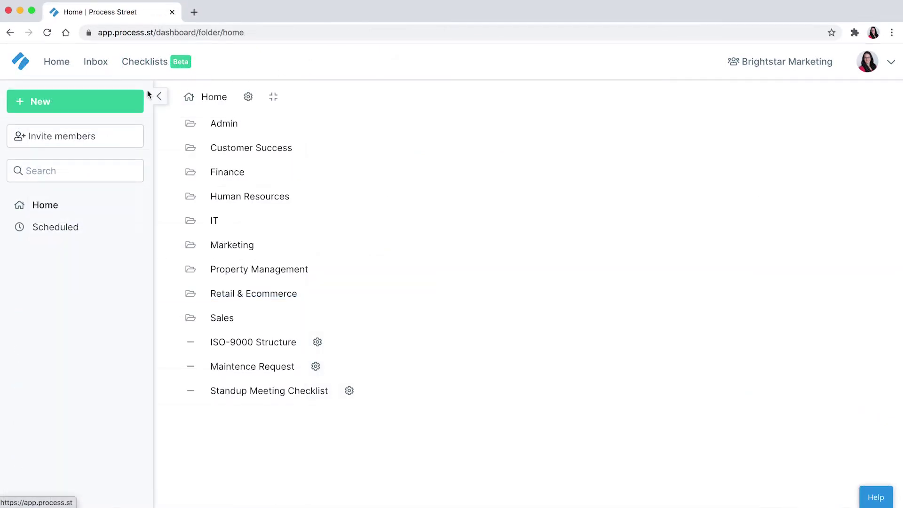
# Step: Import the premade Employee Onboarding Checklist, found by searching 'onboarding', as a customisable template
pyautogui.click(123, 103)
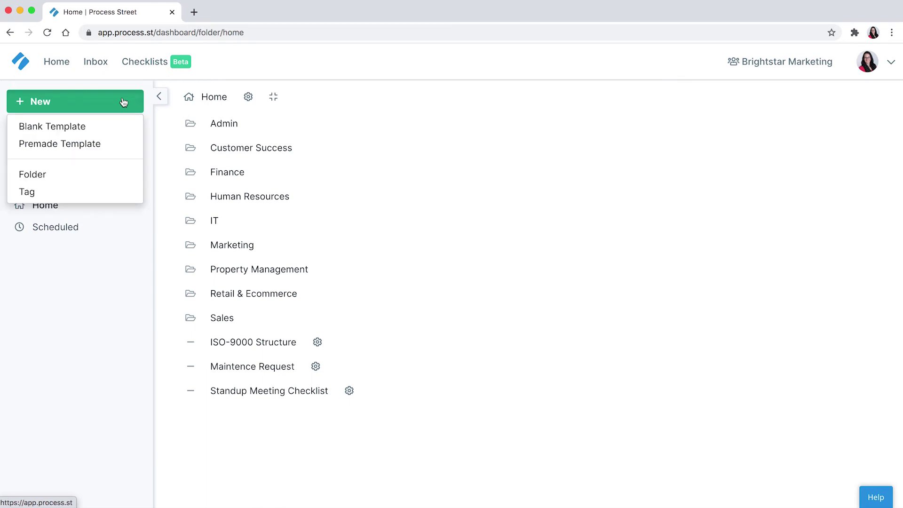
pyautogui.click(117, 143)
pyautogui.write('onboarding')
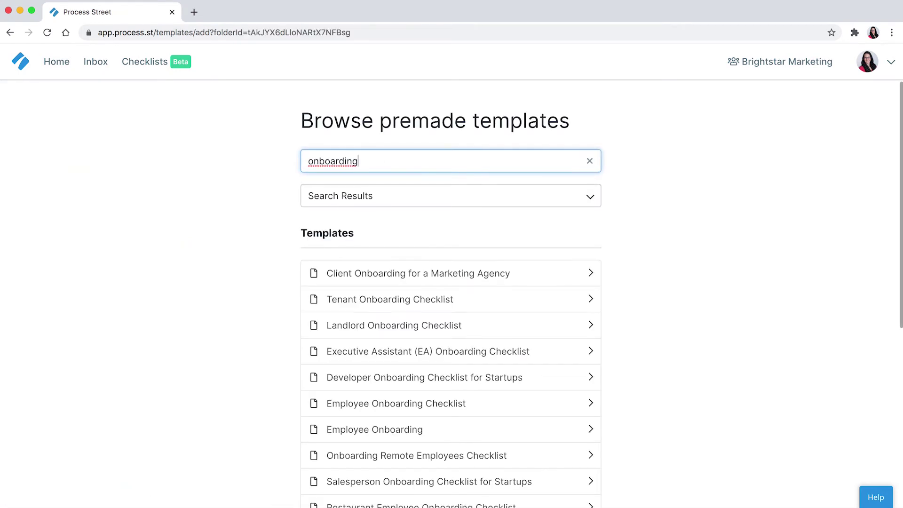
pyautogui.click(312, 403)
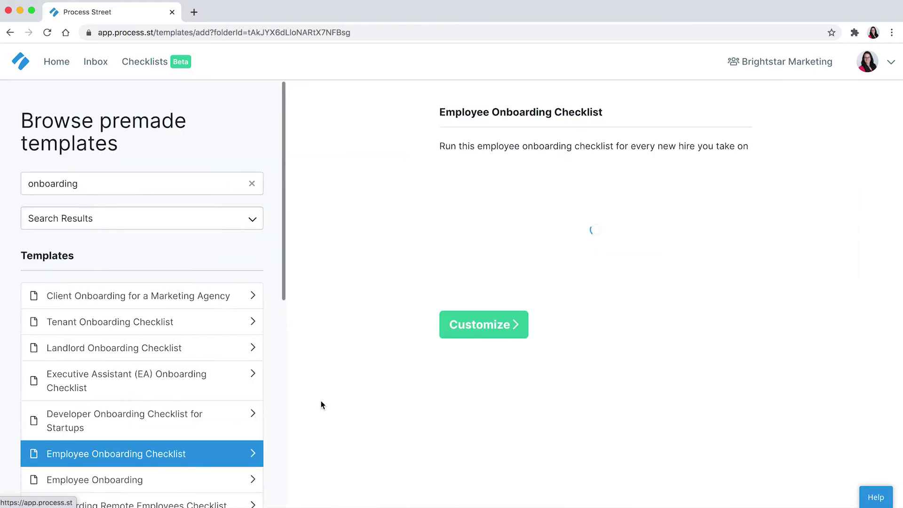
pyautogui.click(484, 324)
pyautogui.click(549, 164)
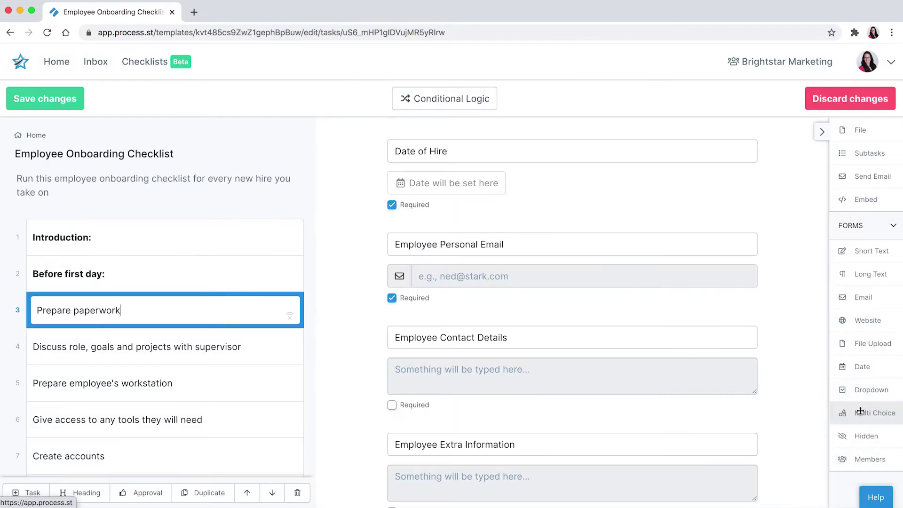
# Step: Add a Yes/No multiple-choice field below Employee Contact Details and make Prepare paperwork a stop
pyautogui.moveTo(878, 410); pyautogui.dragTo(780, 413)
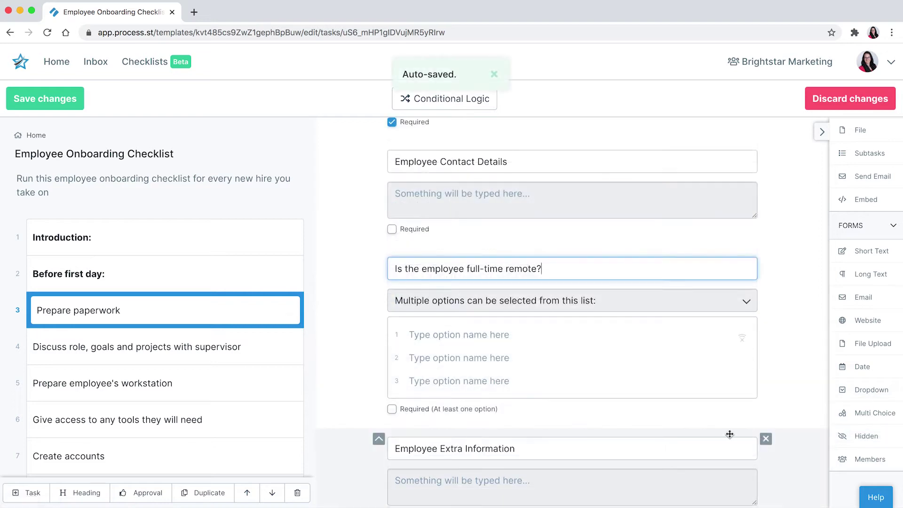
pyautogui.click(505, 334)
pyautogui.write('Yes')
pyautogui.click(493, 357)
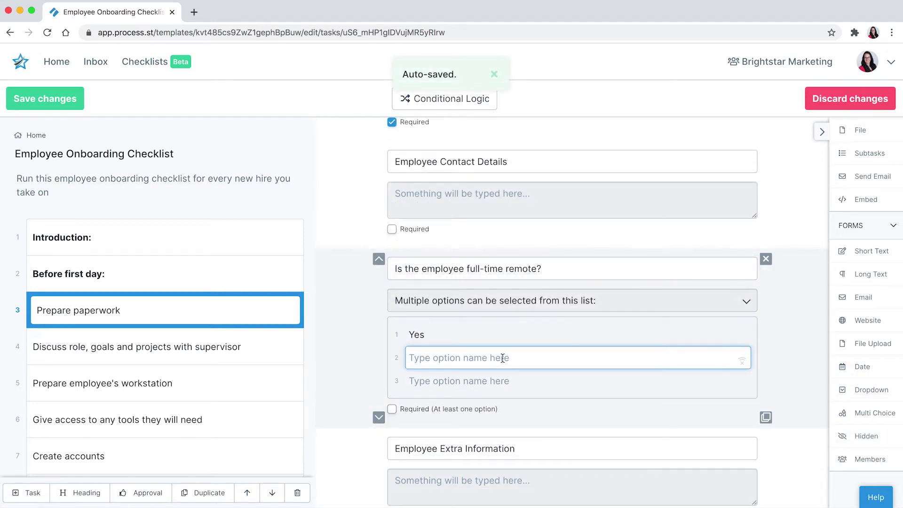
pyautogui.write('No')
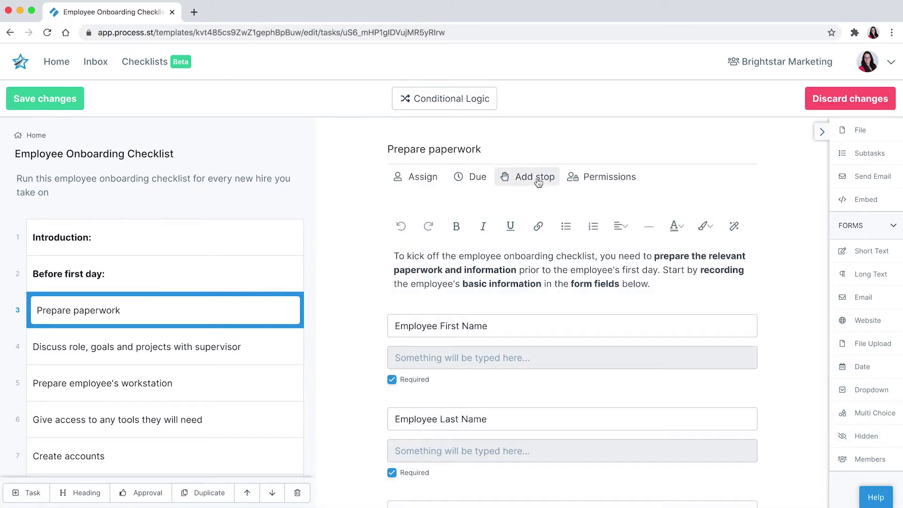
pyautogui.click(538, 183)
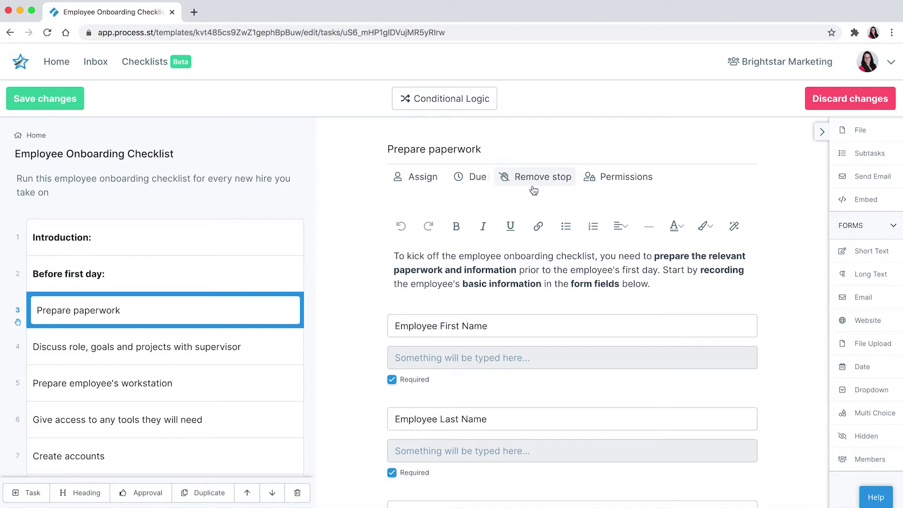
pyautogui.click(466, 183)
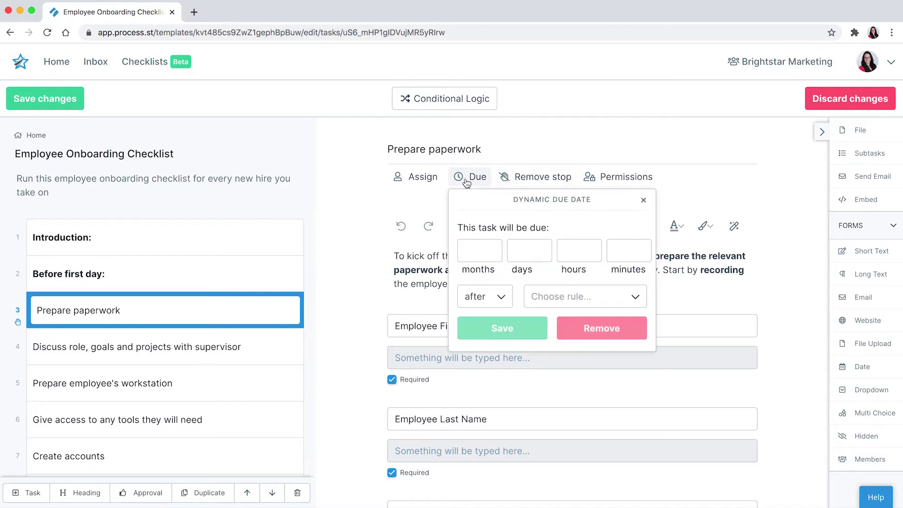
# Step: Set Prepare paperwork's due date to 1 hour after the checklist start date
pyautogui.click(574, 253)
pyautogui.write('1')
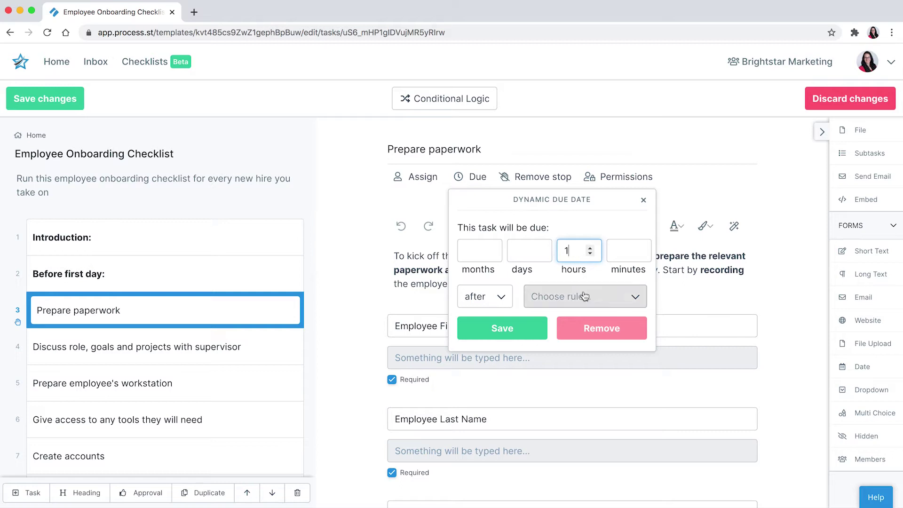
pyautogui.click(584, 296)
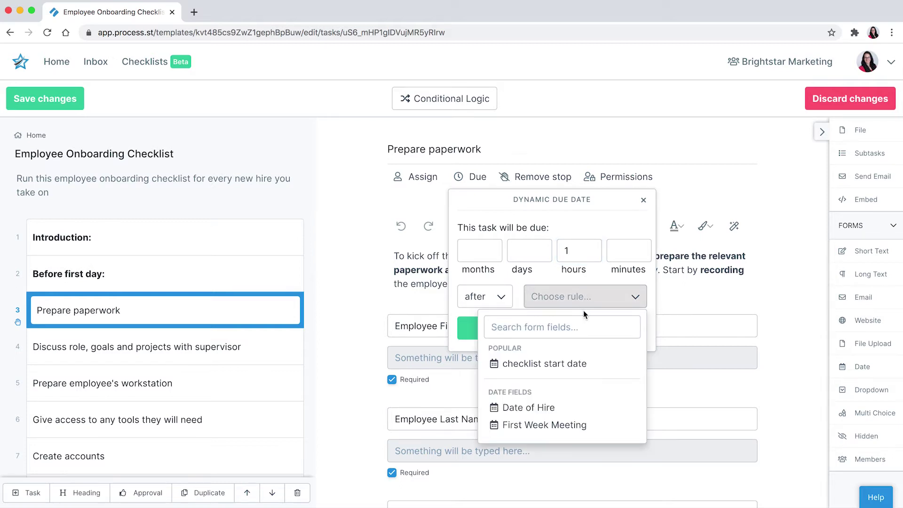
pyautogui.click(580, 362)
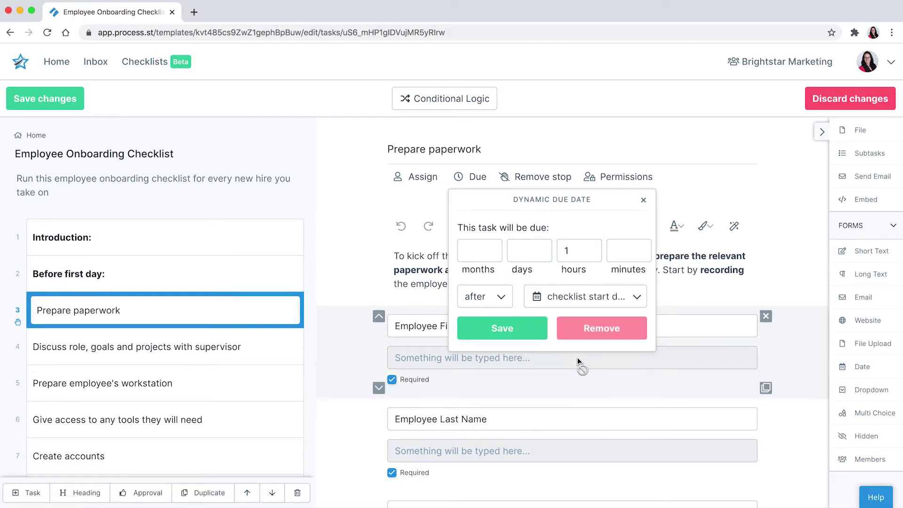
pyautogui.click(531, 329)
# Step: Add a rule: if 'full-time remote?' is No, show three tasks including Prepare employee's workstation
pyautogui.click(472, 108)
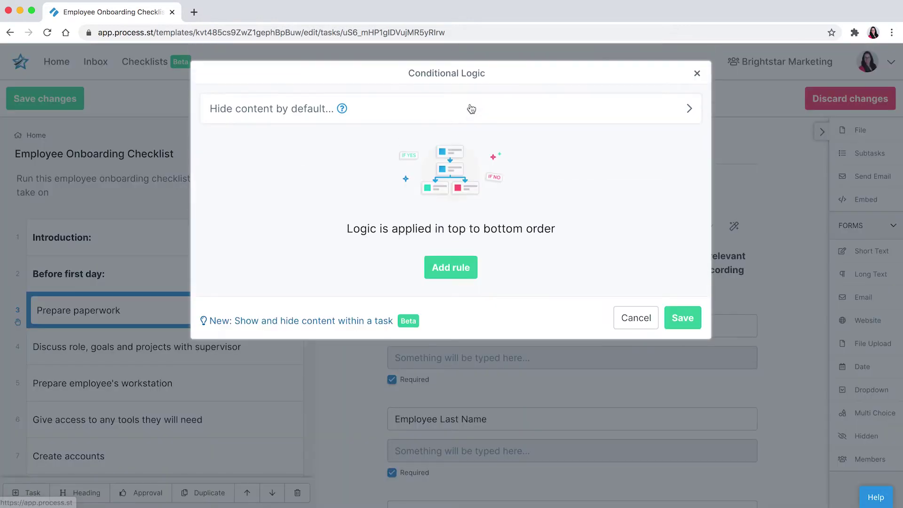
pyautogui.click(451, 264)
pyautogui.click(402, 162)
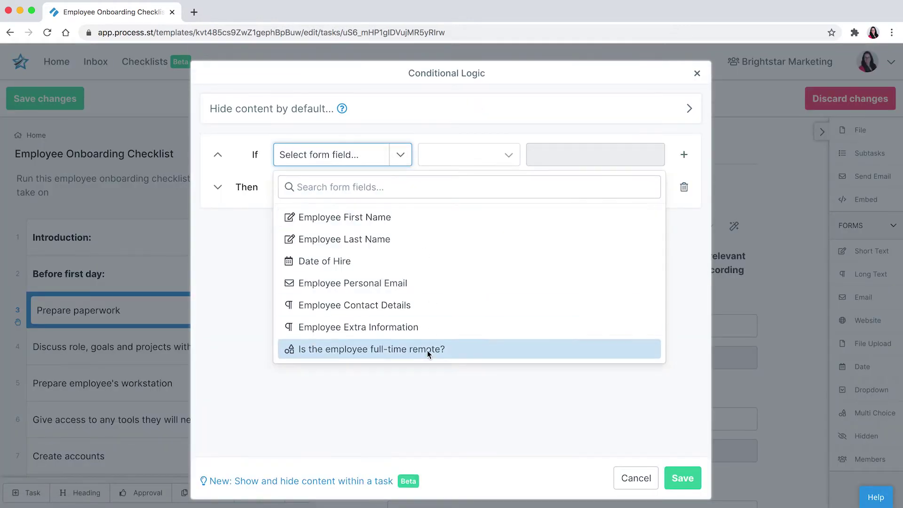
pyautogui.click(427, 351)
pyautogui.click(484, 162)
pyautogui.click(485, 195)
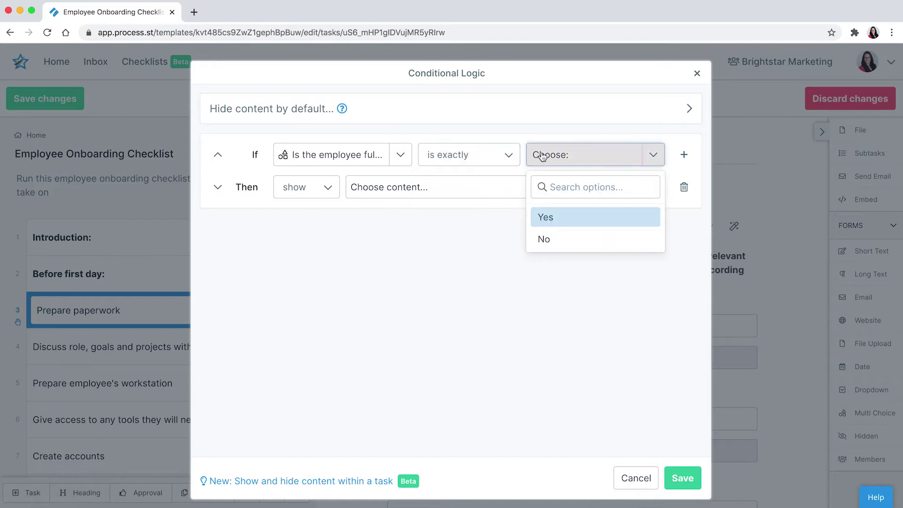
pyautogui.click(545, 238)
pyautogui.click(378, 191)
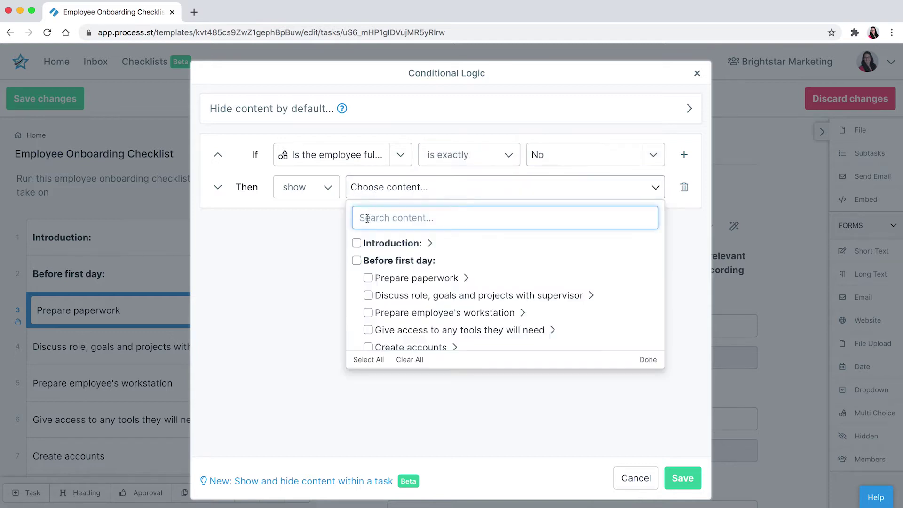
pyautogui.click(369, 312)
pyautogui.click(651, 360)
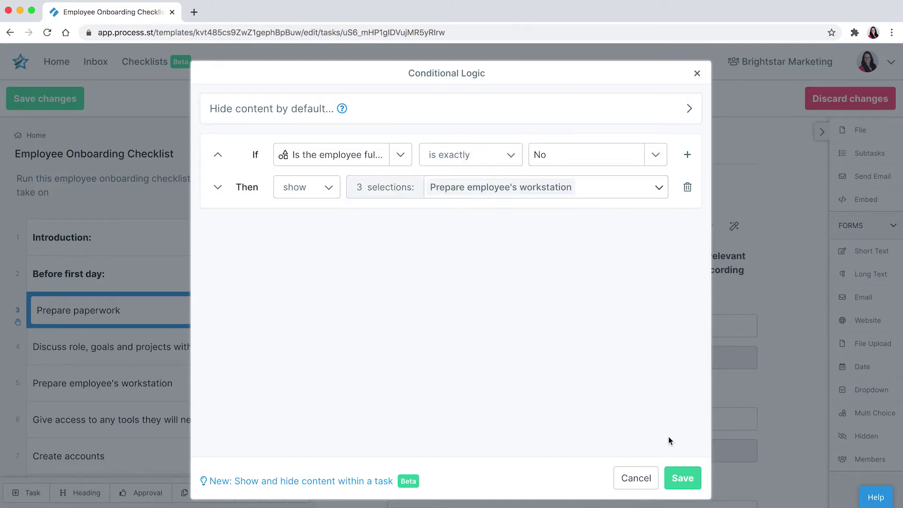
pyautogui.click(681, 477)
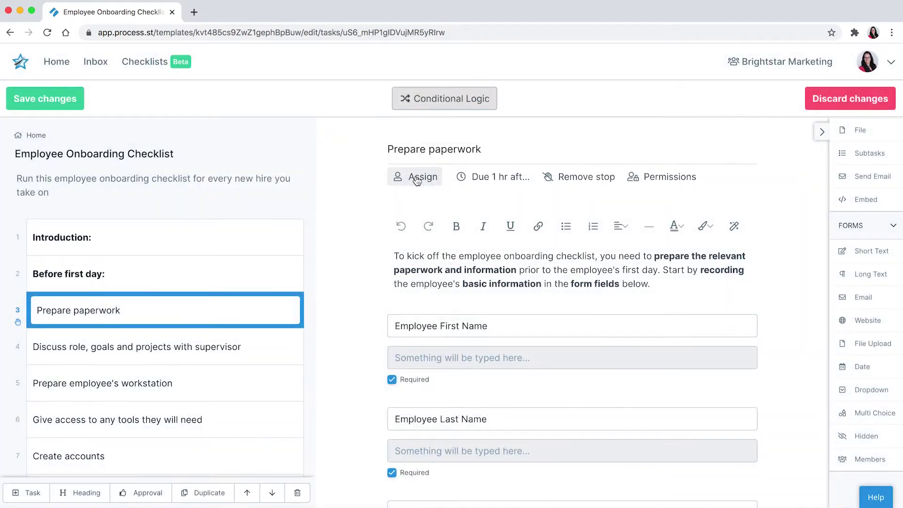
# Step: Assign Prepare paperwork to the Checklist Creator role
pyautogui.click(416, 180)
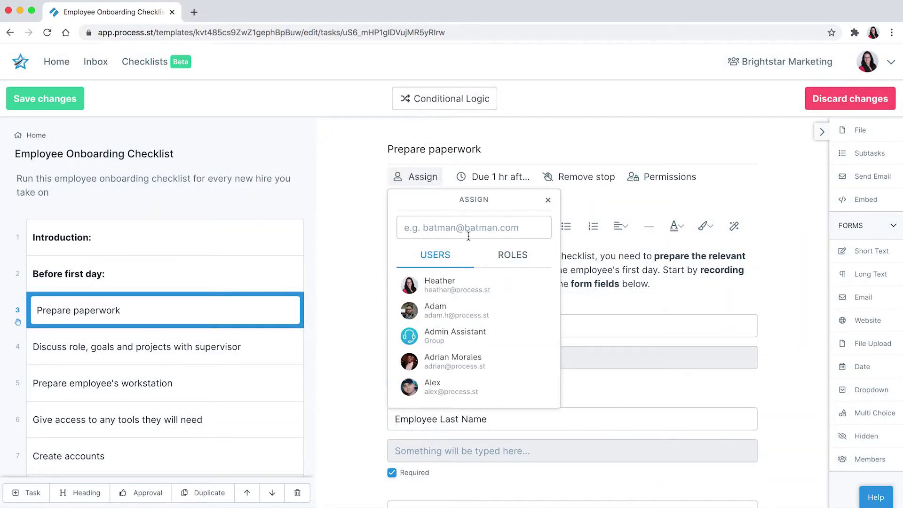
pyautogui.click(536, 261)
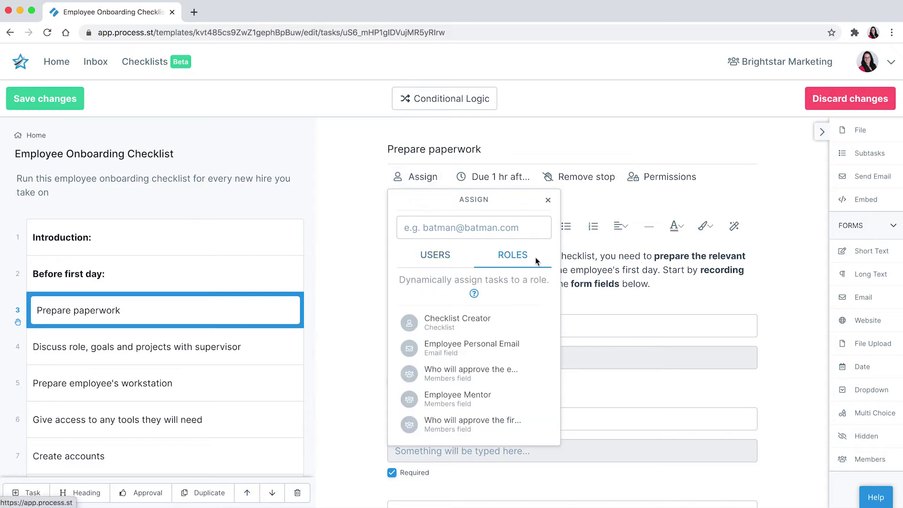
pyautogui.click(487, 330)
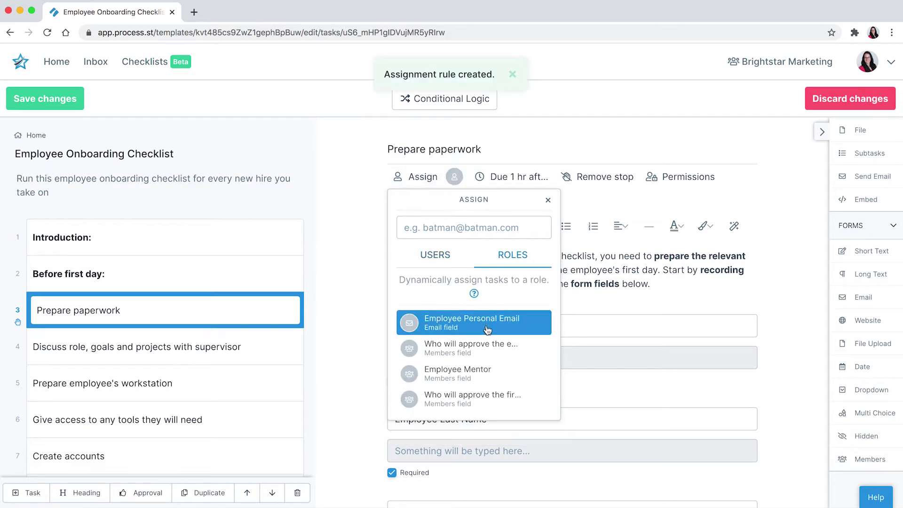
# Step: Insert an approval step that reviews Prepare paperwork
pyautogui.click(147, 493)
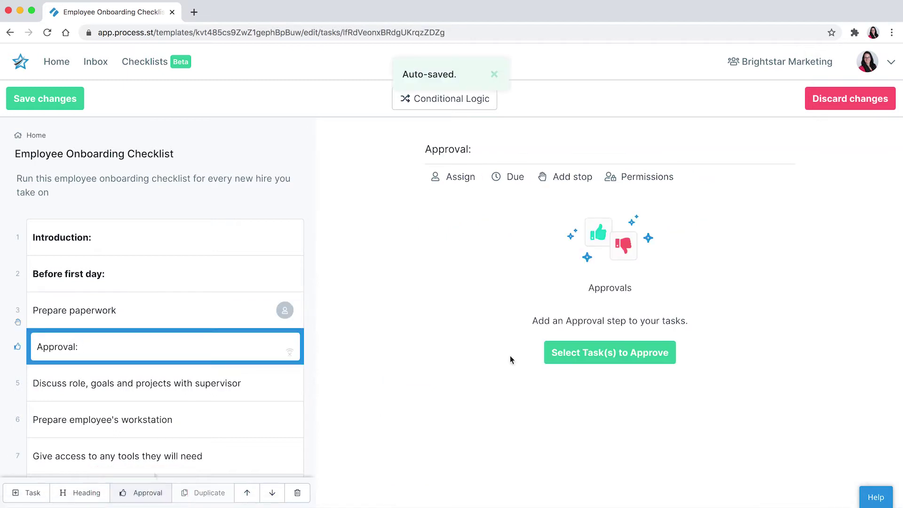
pyautogui.click(560, 359)
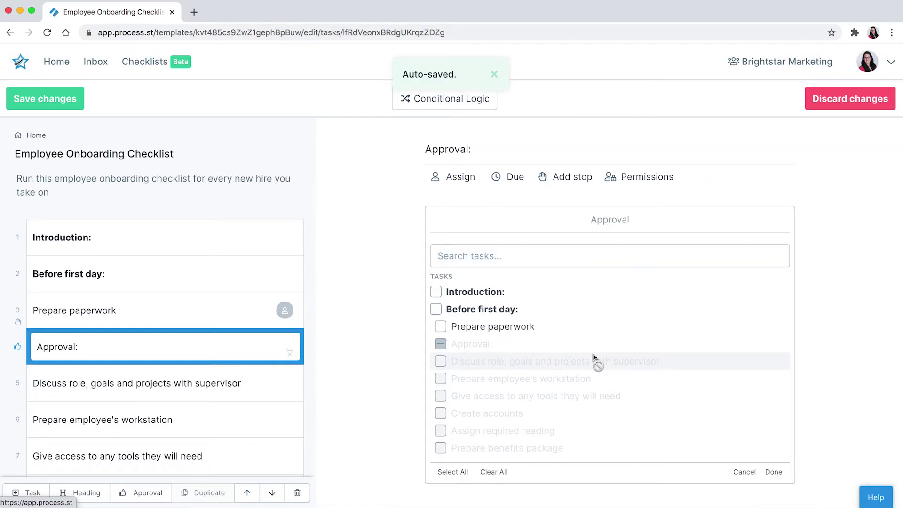
pyautogui.click(441, 328)
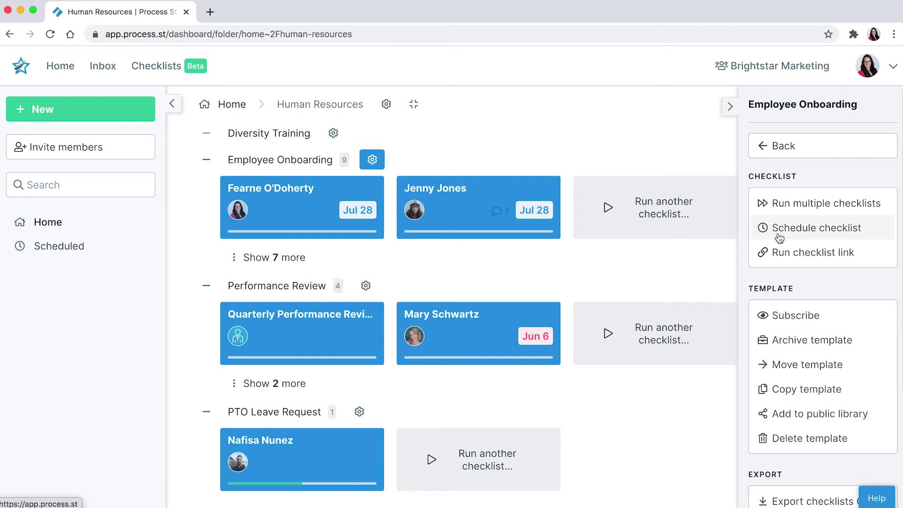
# Step: Start scheduling the checklist, remove the time from its name, and assign the matching 'hea' member
pyautogui.click(779, 239)
pyautogui.moveTo(545, 221); pyautogui.dragTo(641, 227)
pyautogui.press('BackSpace')
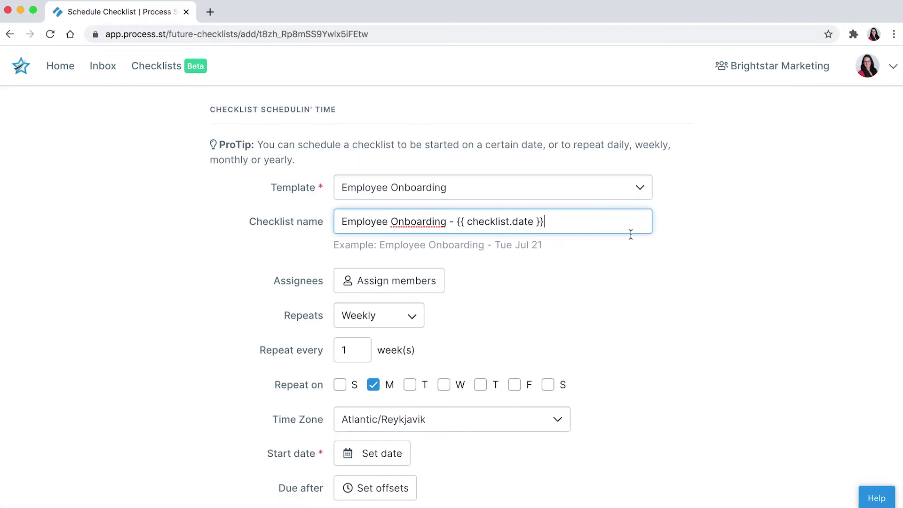
pyautogui.click(432, 287)
pyautogui.write('hea')
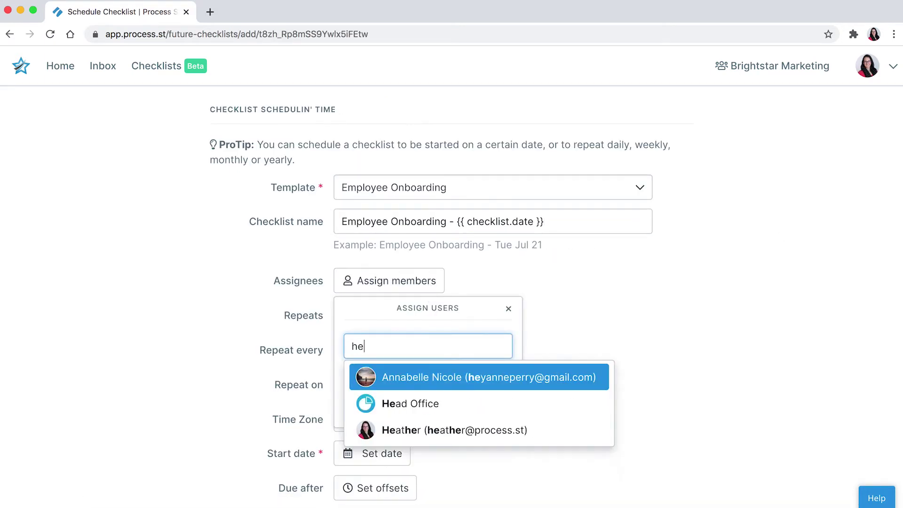
pyautogui.click(437, 405)
pyautogui.click(646, 337)
# Step: Repeat on Tuesdays instead of Mondays, start on 28 July 2020, and add due-date offsets
pyautogui.scroll(-3, 645, 337)
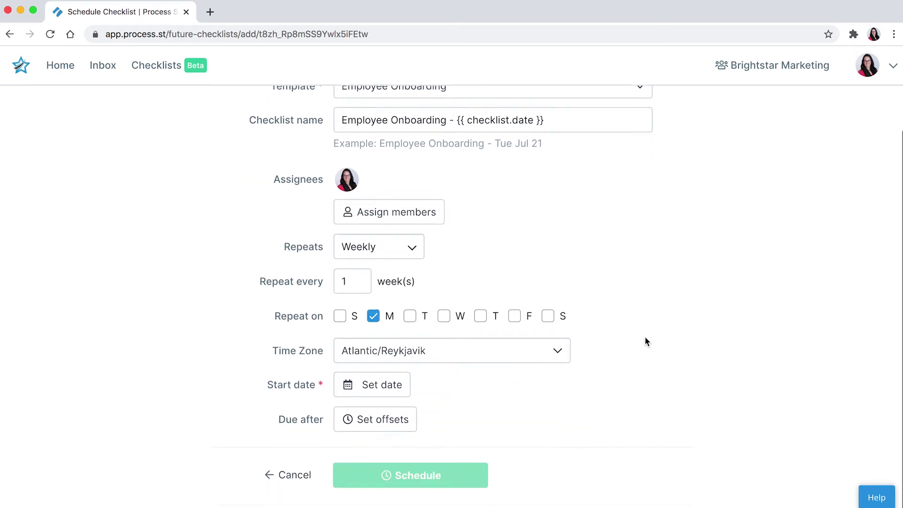
pyautogui.click(403, 318)
pyautogui.click(372, 316)
pyautogui.click(374, 386)
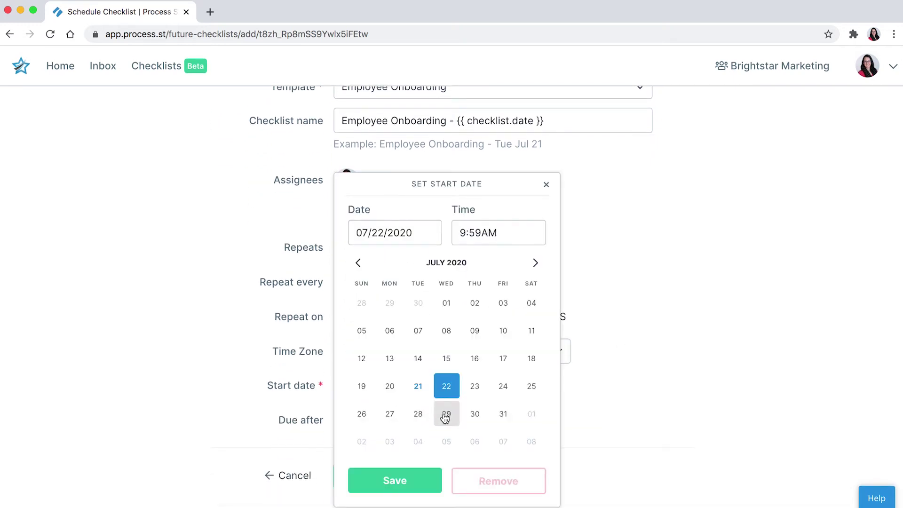
pyautogui.click(418, 413)
pyautogui.click(413, 482)
pyautogui.click(385, 425)
pyautogui.doubleClick(591, 420)
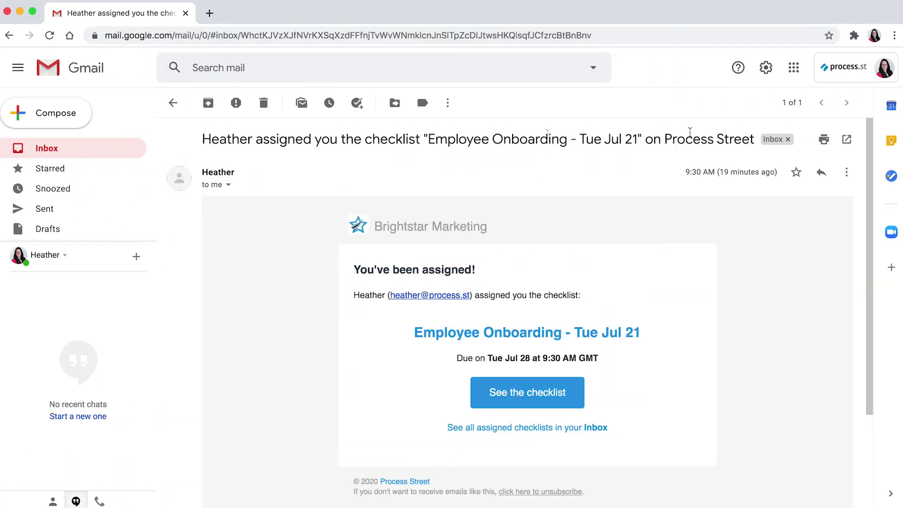
# Step: Promote a member to Admin on the organization's members page
pyautogui.click(548, 401)
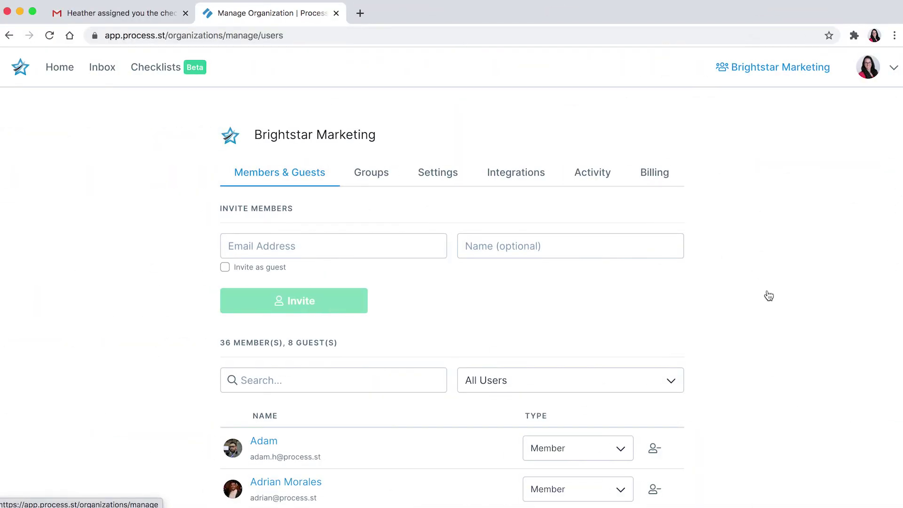
pyautogui.scroll(-3, 763, 316)
pyautogui.scroll(-1, 762, 317)
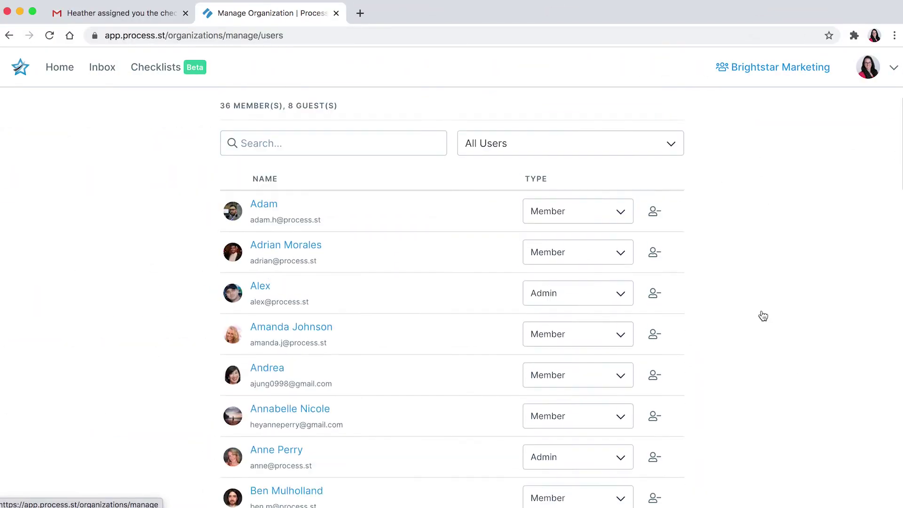
pyautogui.scroll(-3, 761, 319)
pyautogui.click(619, 399)
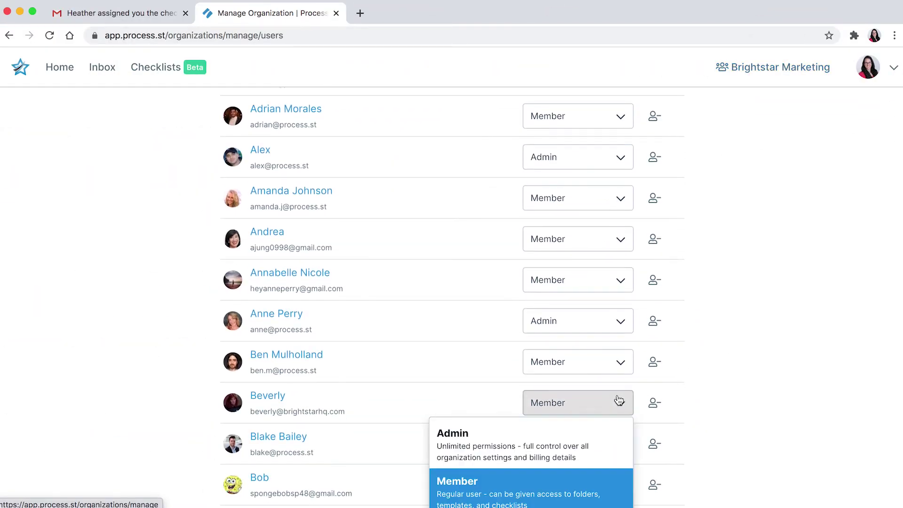
pyautogui.click(609, 434)
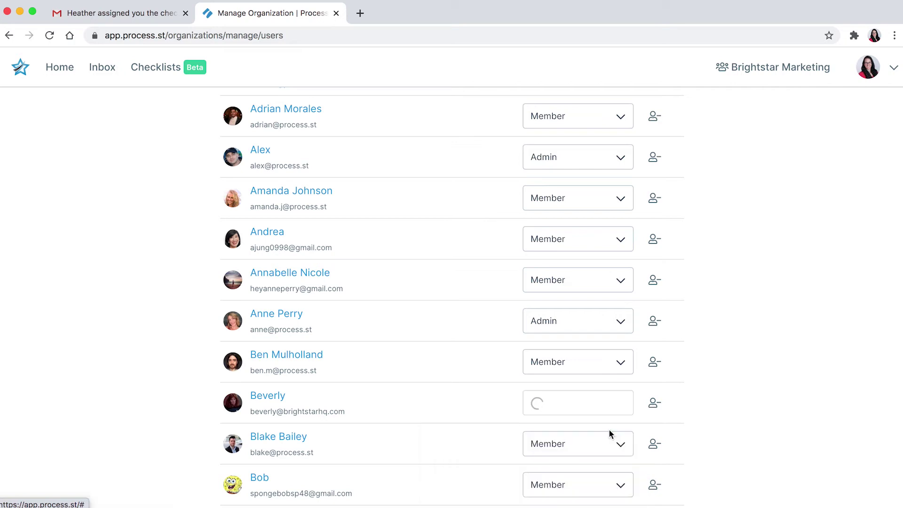
pyautogui.scroll(2, 607, 429)
pyautogui.scroll(2, 607, 429)
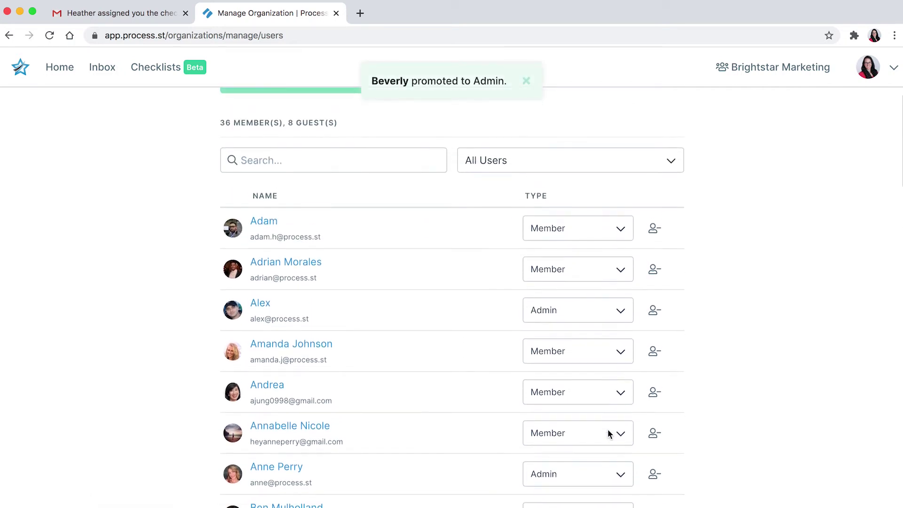
pyautogui.scroll(1, 608, 432)
pyautogui.scroll(3, 607, 433)
pyautogui.scroll(2, 609, 432)
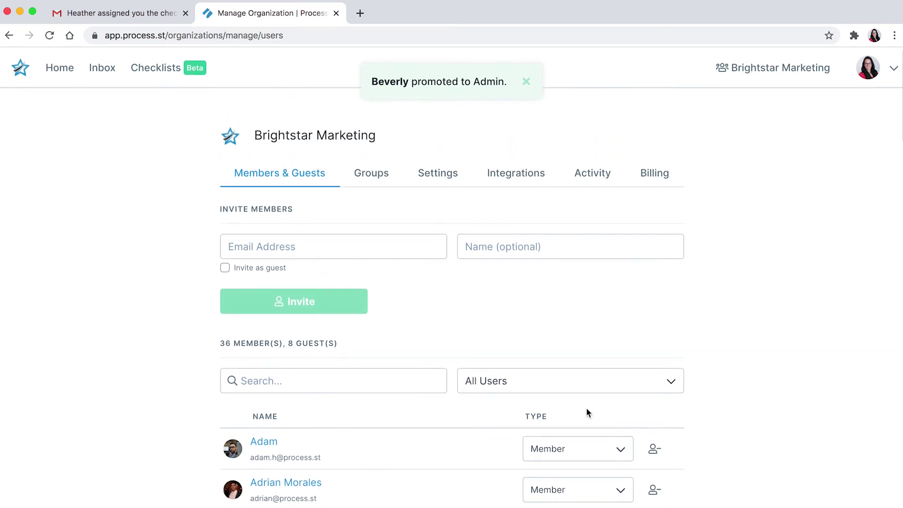
pyautogui.click(376, 243)
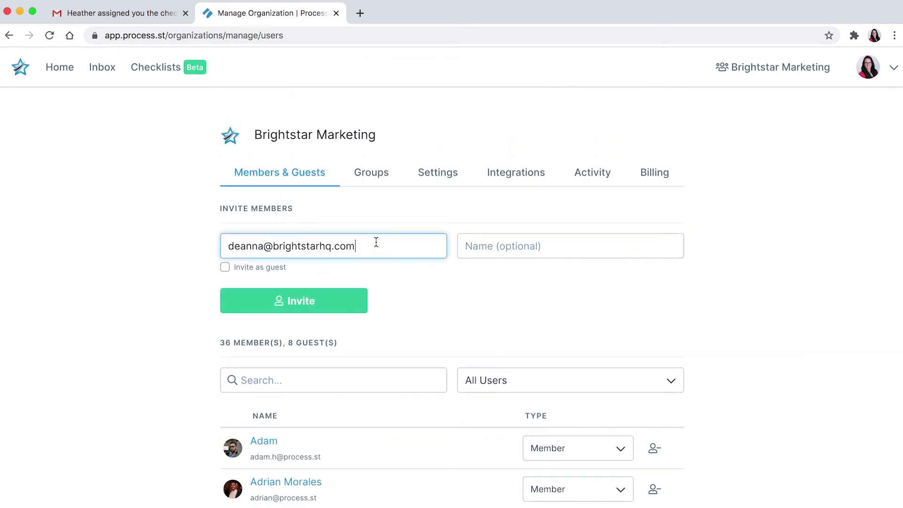
pyautogui.click(224, 267)
pyautogui.click(260, 306)
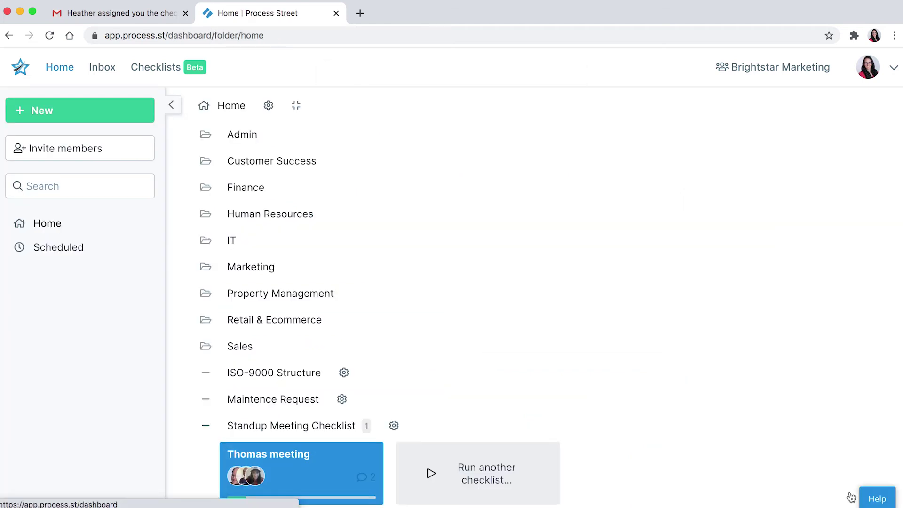
# Step: Browse the Help Center's self-help categories, then start a new Contact Support message
pyautogui.click(873, 503)
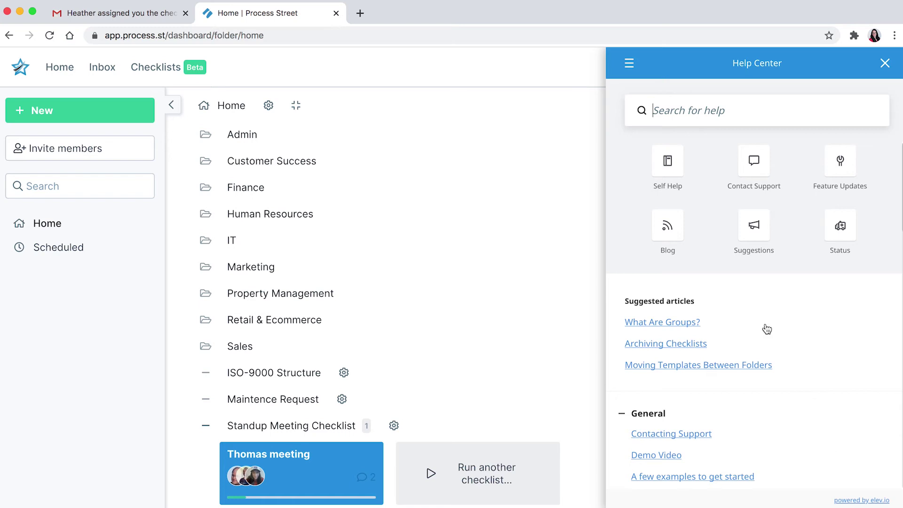
pyautogui.click(665, 168)
pyautogui.scroll(-3, 816, 239)
pyautogui.scroll(3, 816, 239)
pyautogui.click(630, 63)
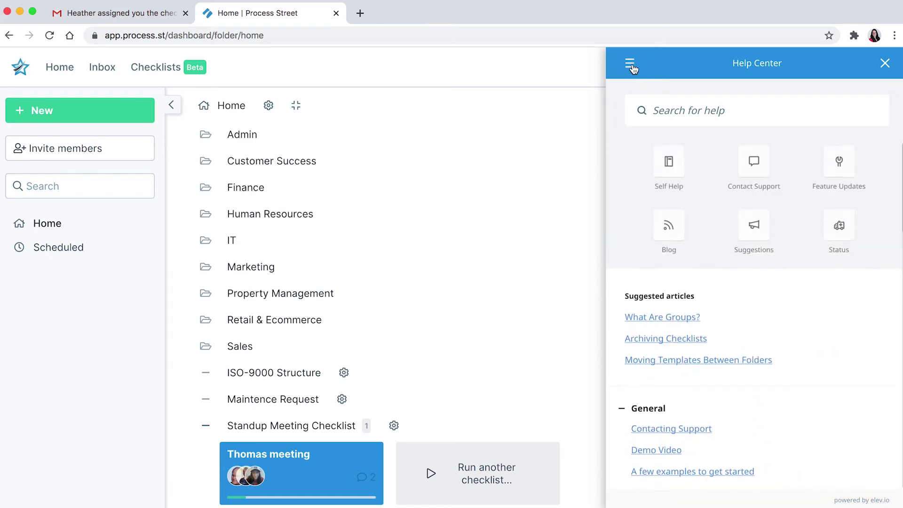
pyautogui.click(752, 162)
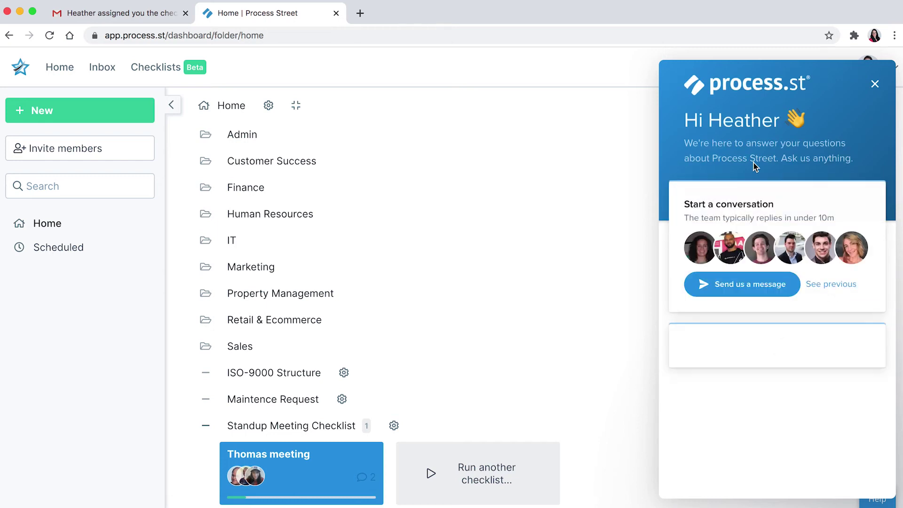
pyautogui.click(780, 292)
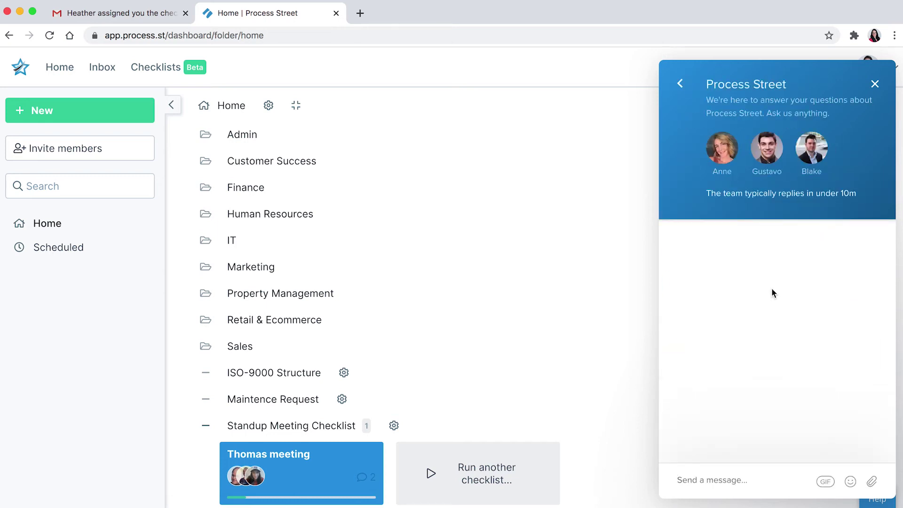